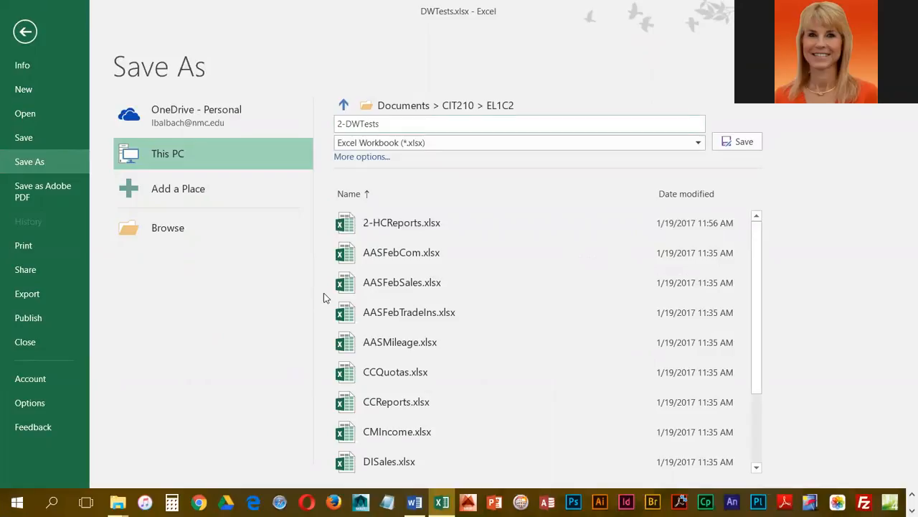
Save the workbook as 2-DWTests in Excel Workbook format in the EL1C2 folder
{"action": "left_click", "coordinate": [741, 143]}
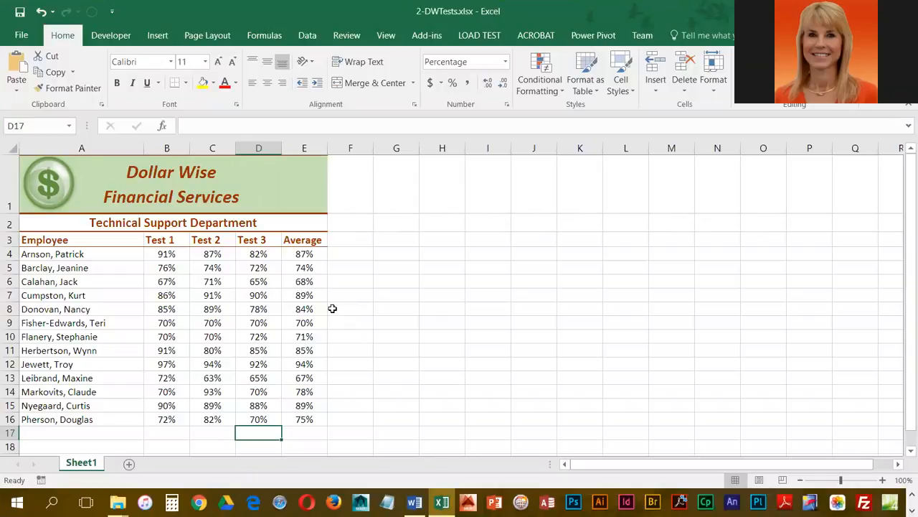
Enter the labels Highest Test Average, Lowest Test Average and Average of Completed Tests in cells A19 to A21
{"action": "scroll", "coordinate": [43, 445], "scroll_direction": "down", "scroll_amount": 3}
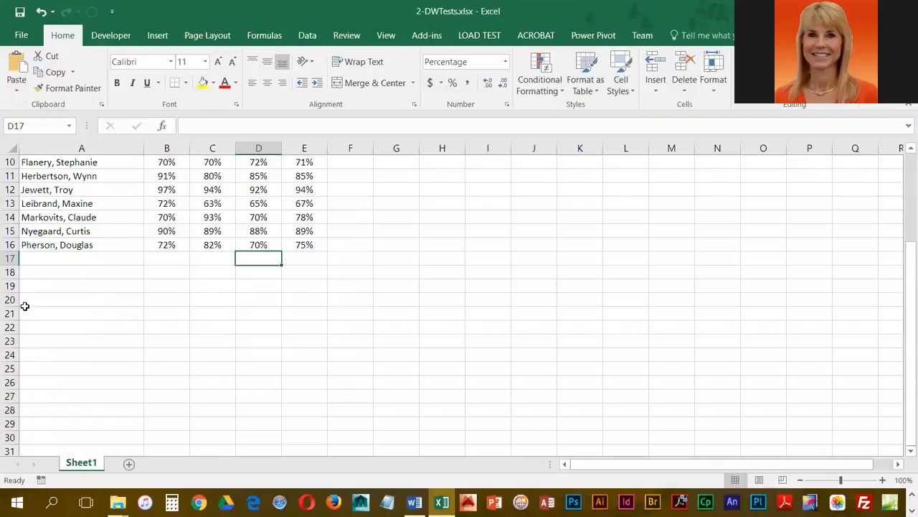
{"action": "left_click", "coordinate": [44, 286]}
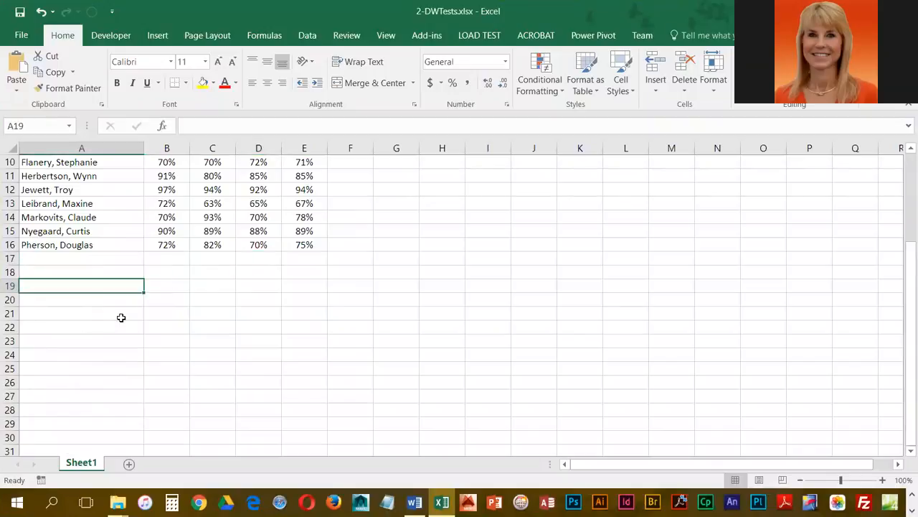
{"action": "type", "text": "Hi"}
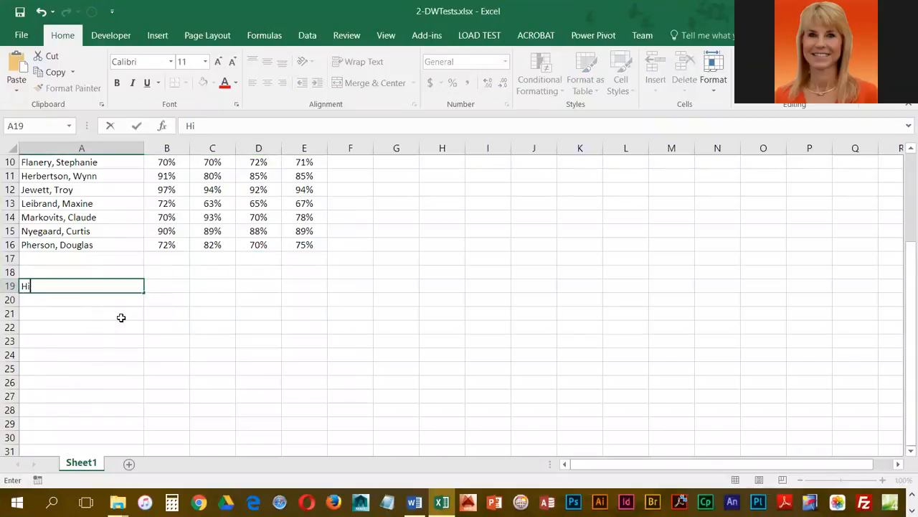
{"action": "type", "text": "ghest Test Average"}
{"action": "key", "text": "Return"}
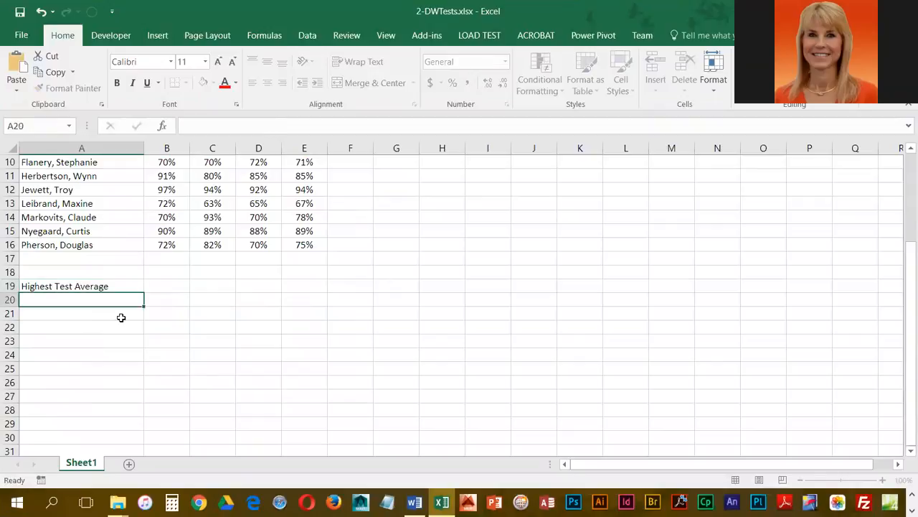
{"action": "type", "text": "Lowst"}
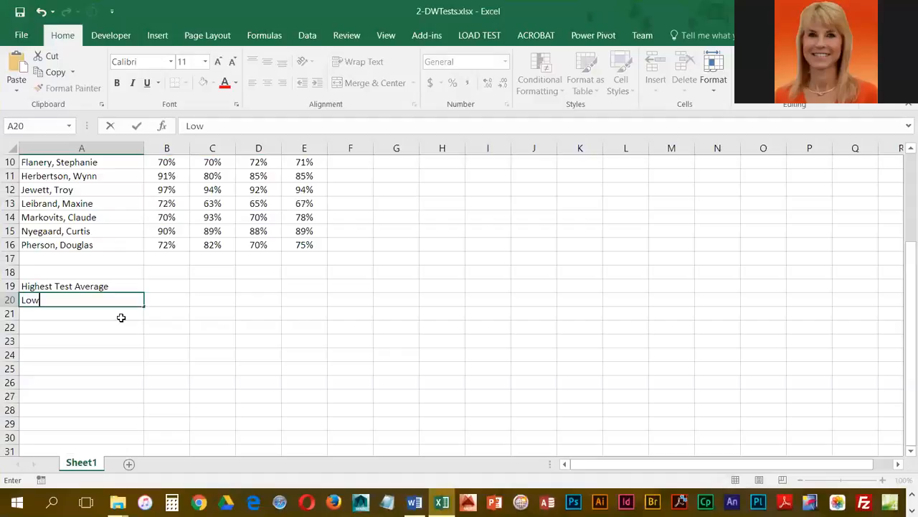
{"action": "key", "text": "BackSpace"}
{"action": "key", "text": "BackSpace"}
{"action": "type", "text": "est Test Average"}
{"action": "key", "text": "Return"}
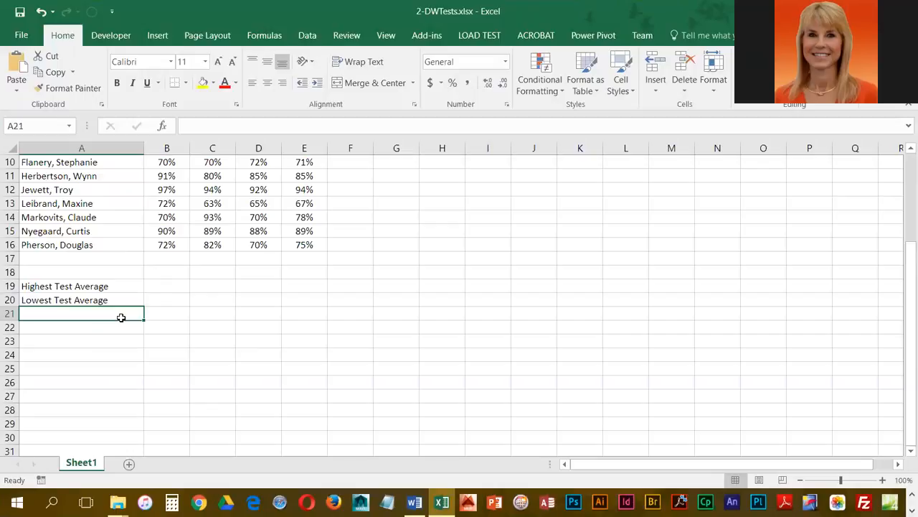
{"action": "type", "text": "Average of C"}
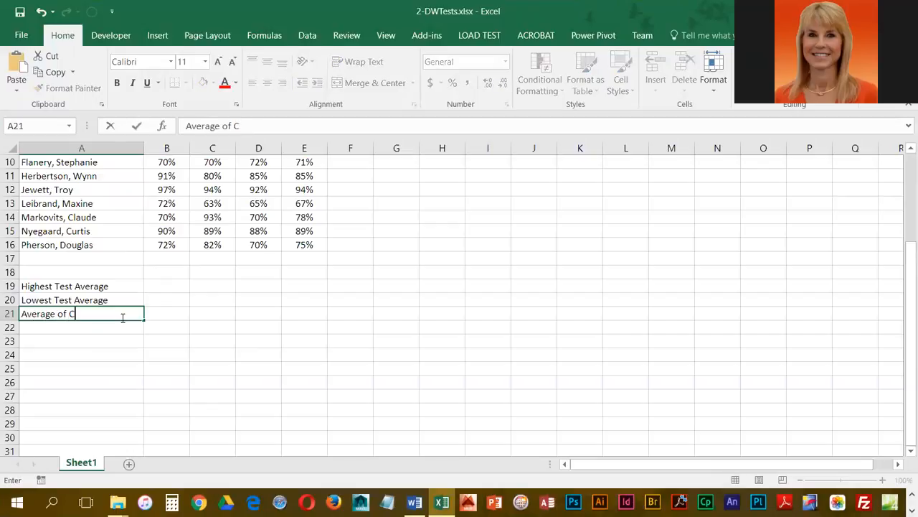
{"action": "type", "text": "ompleted Tests"}
{"action": "key", "text": "Return"}
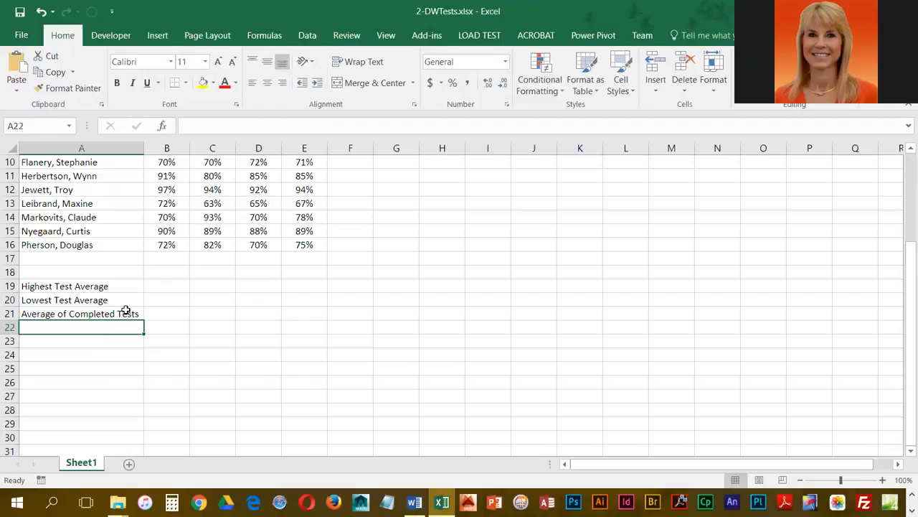
Enter the formula =MAX(E4:E16) in cell B19 to find the highest value in the Average column
{"action": "left_click", "coordinate": [172, 286]}
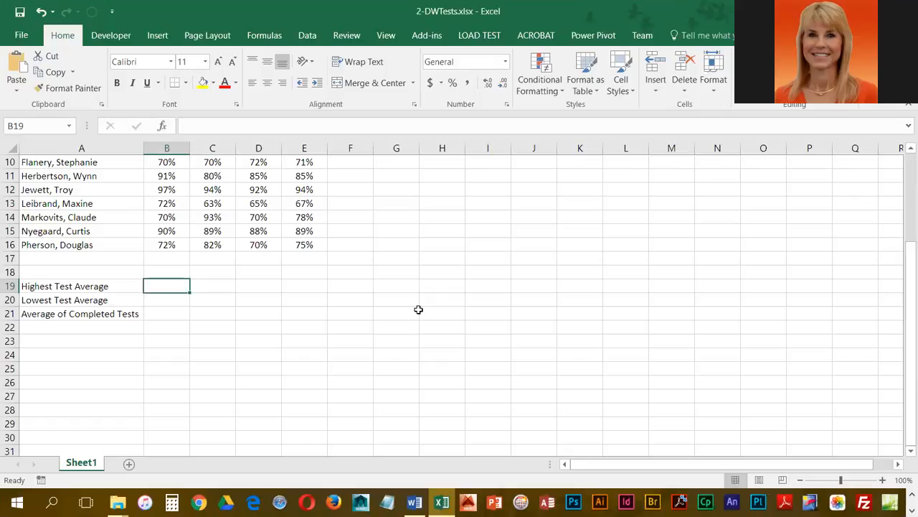
{"action": "type", "text": "="}
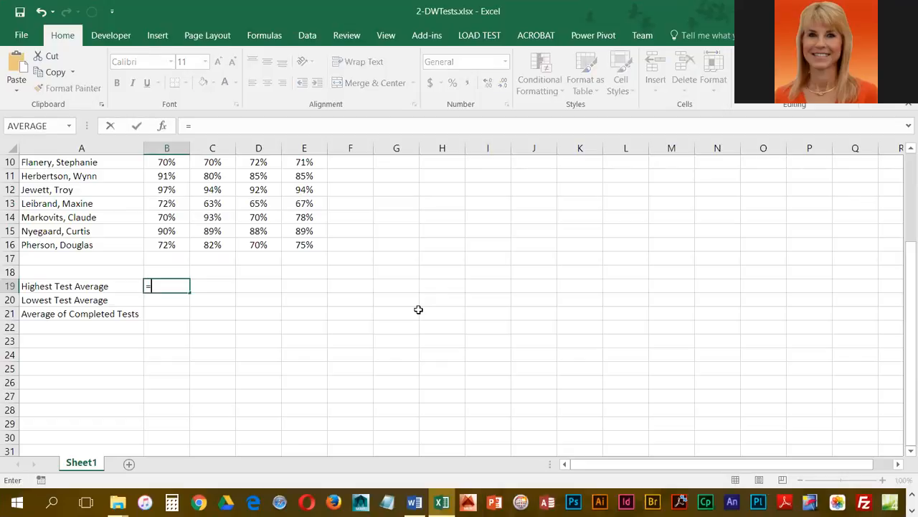
{"action": "type", "text": "m"}
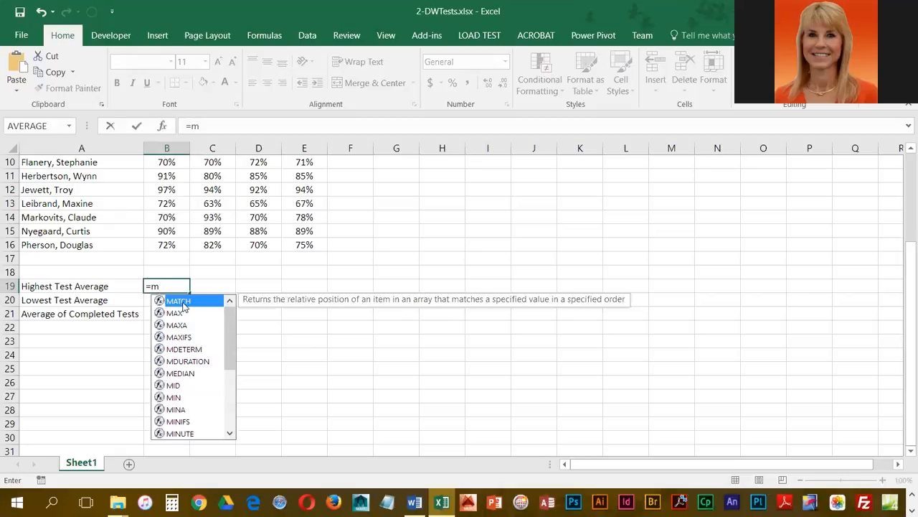
{"action": "type", "text": "a"}
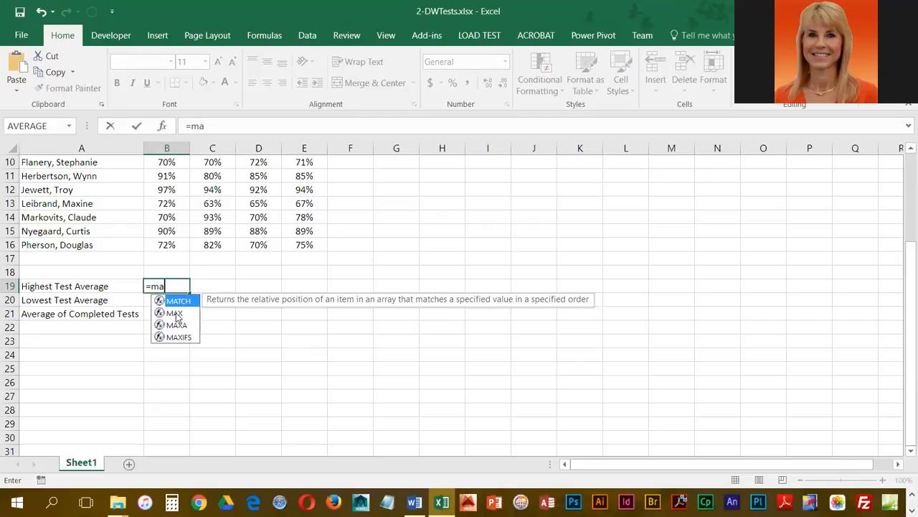
{"action": "left_click", "coordinate": [176, 314]}
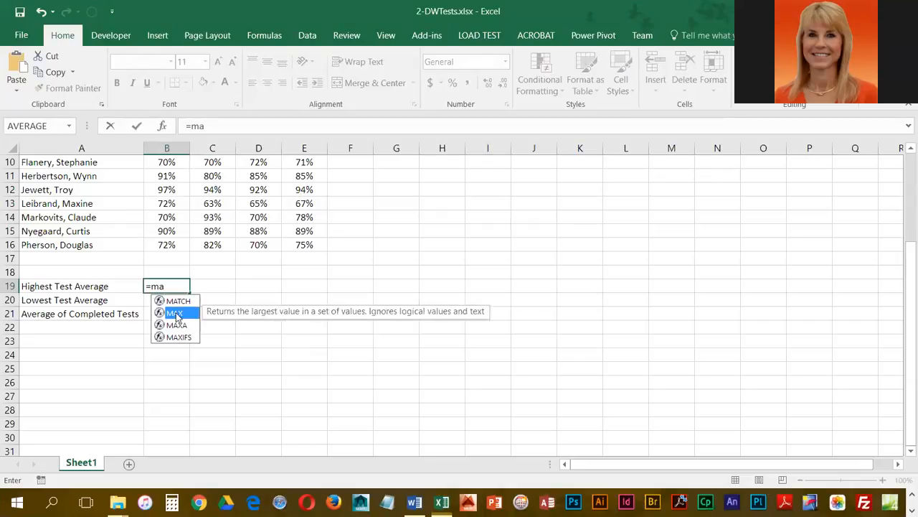
{"action": "double_click", "coordinate": [176, 314]}
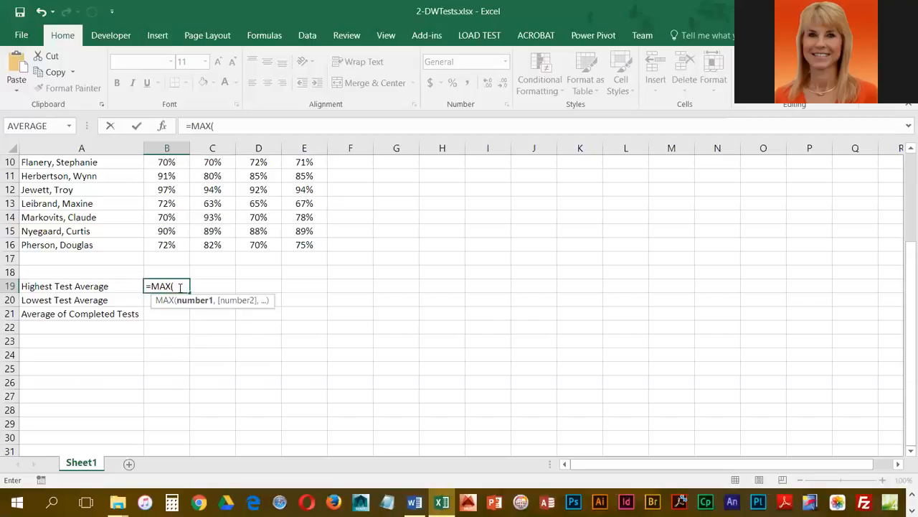
{"action": "scroll", "coordinate": [463, 270], "scroll_direction": "up", "scroll_amount": 2}
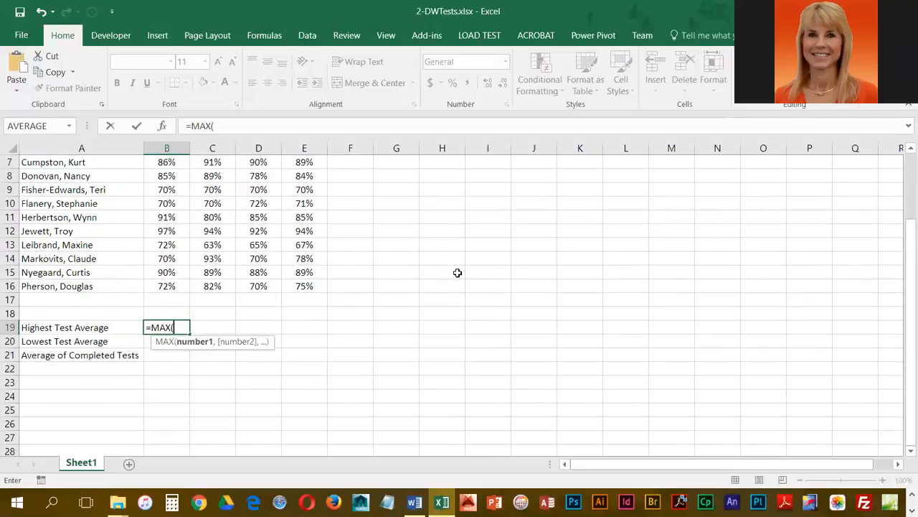
{"action": "scroll", "coordinate": [457, 272], "scroll_direction": "up", "scroll_amount": 1}
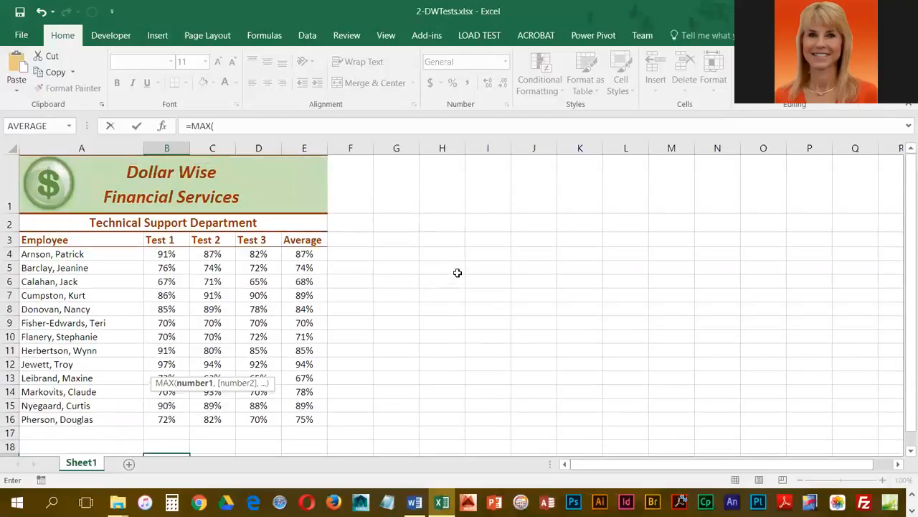
{"action": "scroll", "coordinate": [457, 272], "scroll_direction": "down", "scroll_amount": 1}
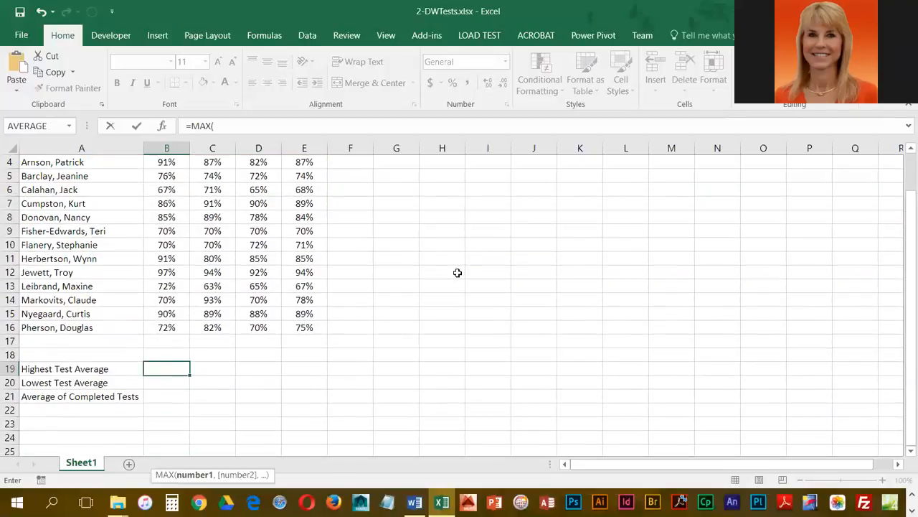
{"action": "left_click", "coordinate": [908, 149]}
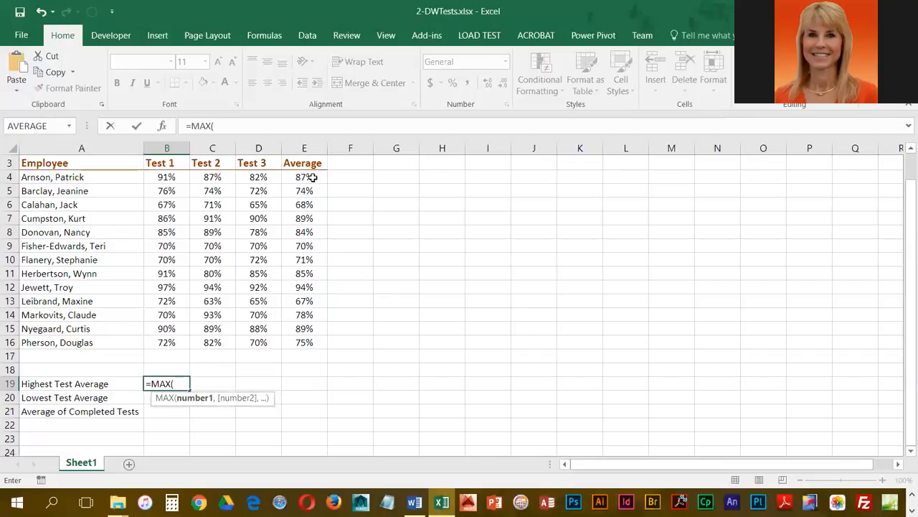
{"action": "left_click_drag", "start_coordinate": [313, 177], "coordinate": [323, 344]}
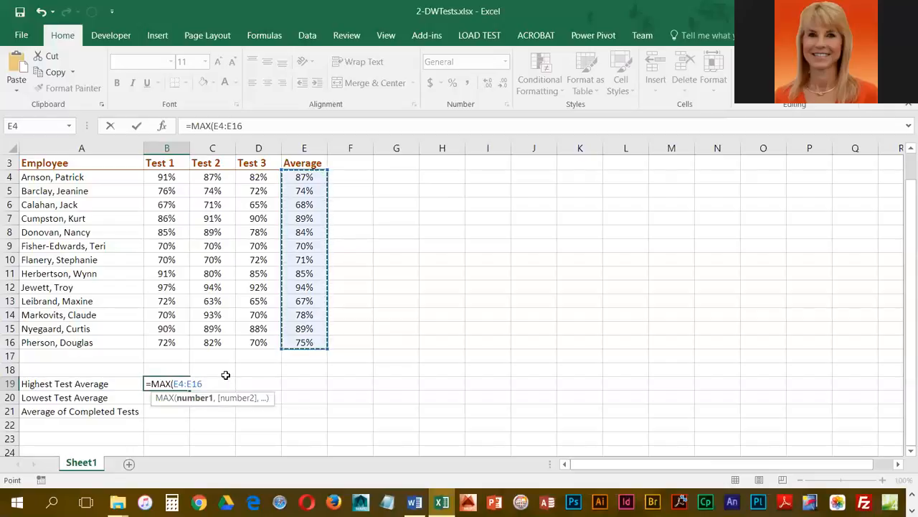
{"action": "type", "text": ")"}
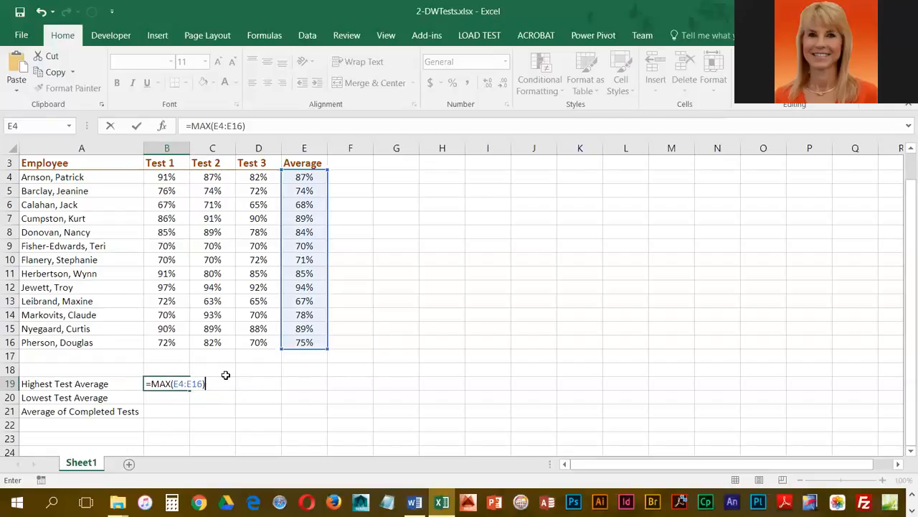
{"action": "key", "text": "Return"}
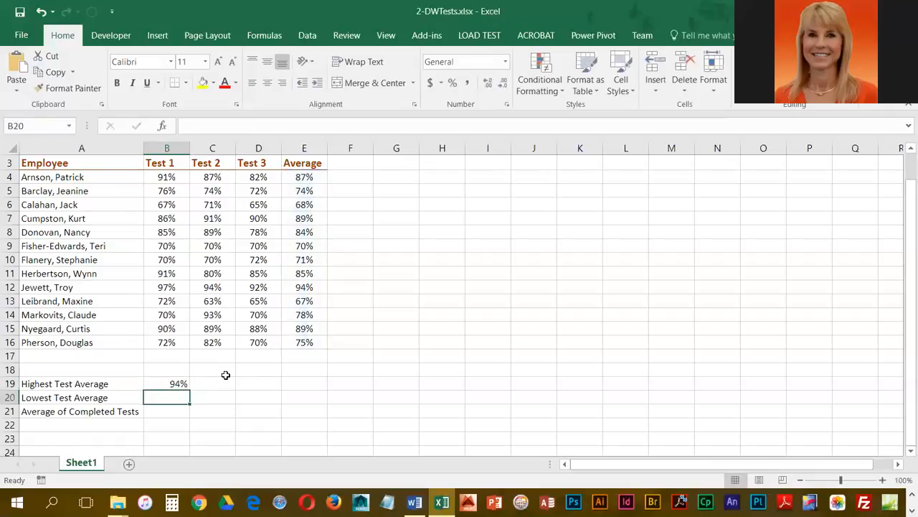
Examine the range argument of the MAX formula in cell B19
{"action": "left_click", "coordinate": [179, 383]}
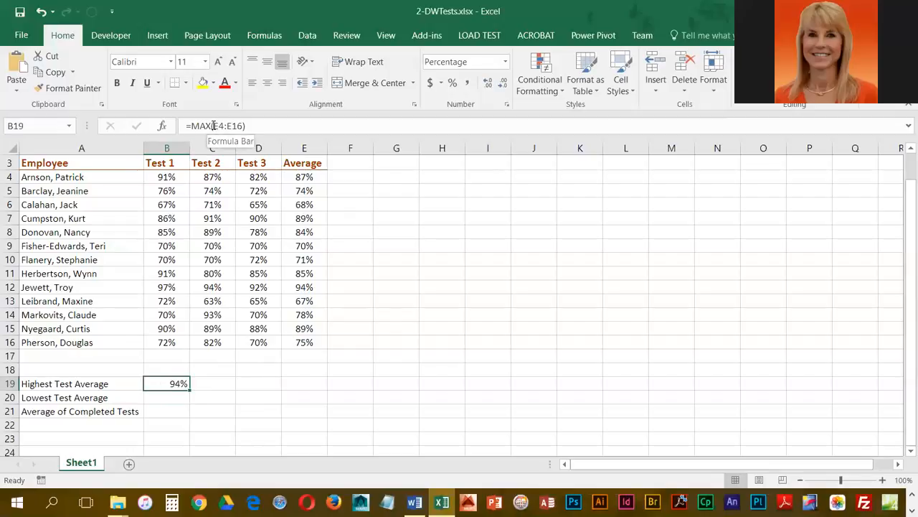
{"action": "left_click_drag", "start_coordinate": [214, 126], "coordinate": [244, 125]}
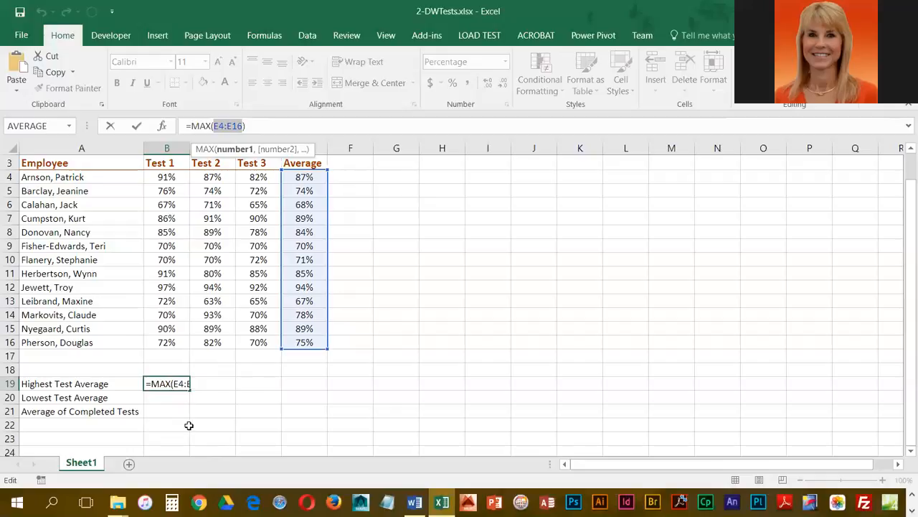
{"action": "key", "text": "ctrl+Return"}
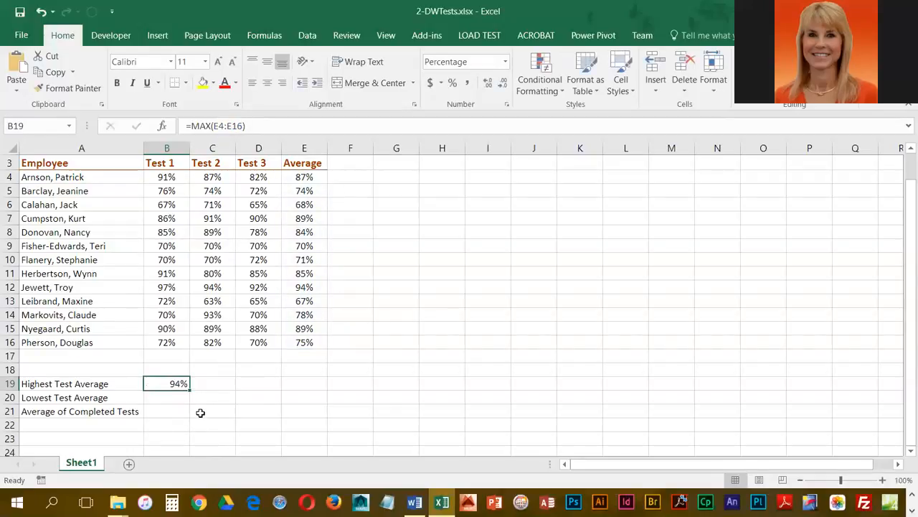
Insert the MIN function from the Statistical category into cell B20
{"action": "left_click", "coordinate": [180, 397]}
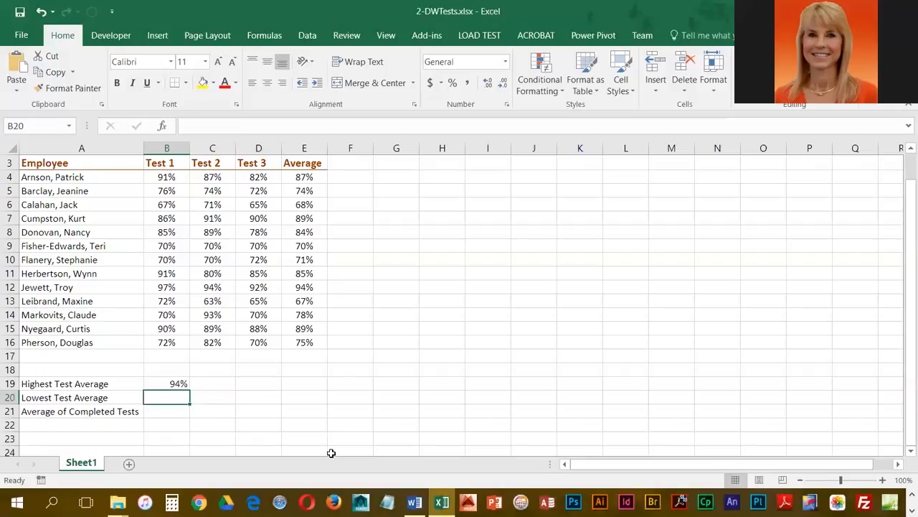
{"action": "left_click", "coordinate": [162, 128]}
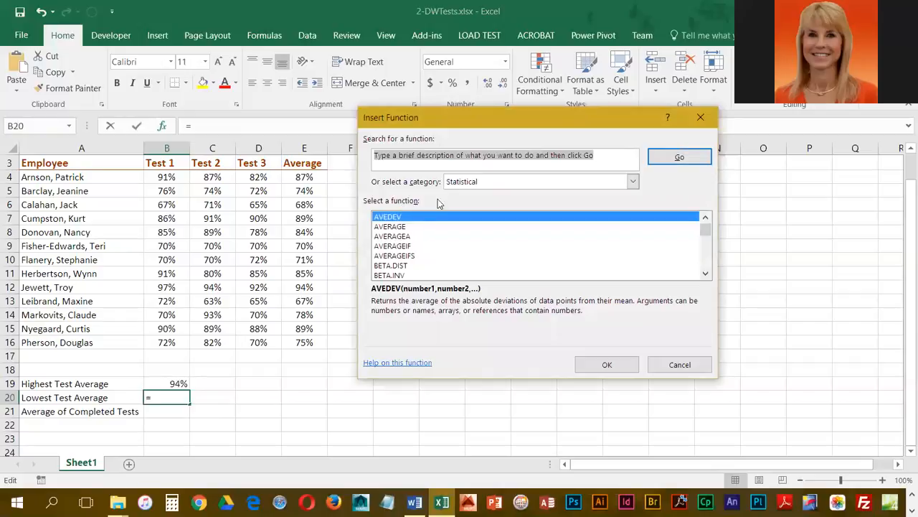
{"action": "scroll", "coordinate": [439, 261], "scroll_direction": "down", "scroll_amount": 1}
{"action": "scroll", "coordinate": [439, 260], "scroll_direction": "down", "scroll_amount": 12}
{"action": "scroll", "coordinate": [440, 261], "scroll_direction": "down", "scroll_amount": 6}
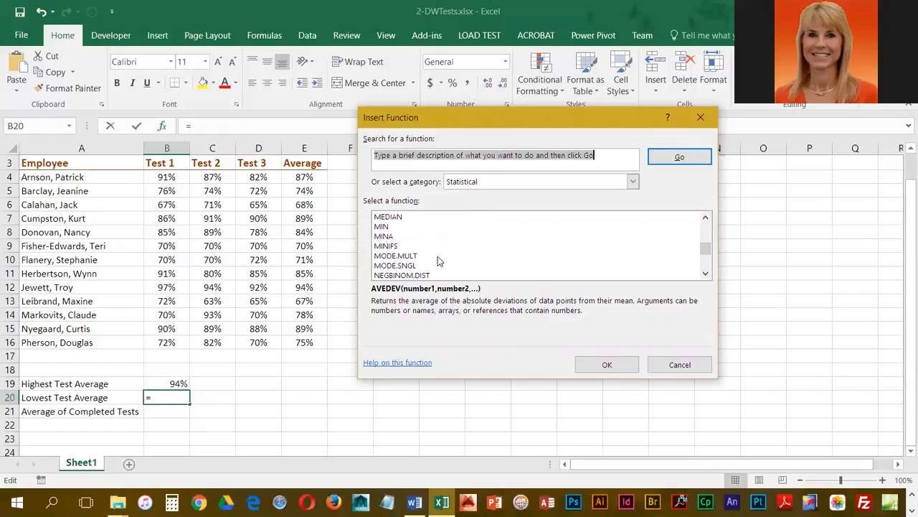
{"action": "left_click", "coordinate": [381, 228]}
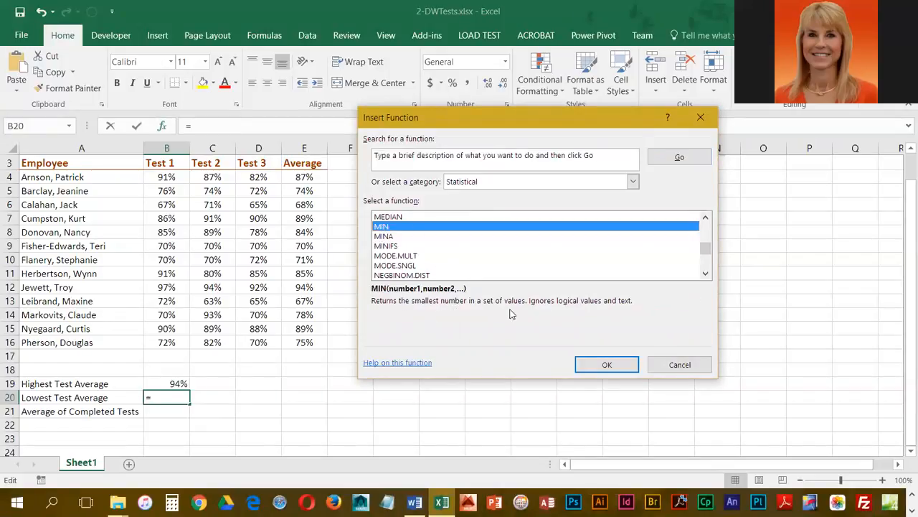
{"action": "left_click", "coordinate": [607, 365]}
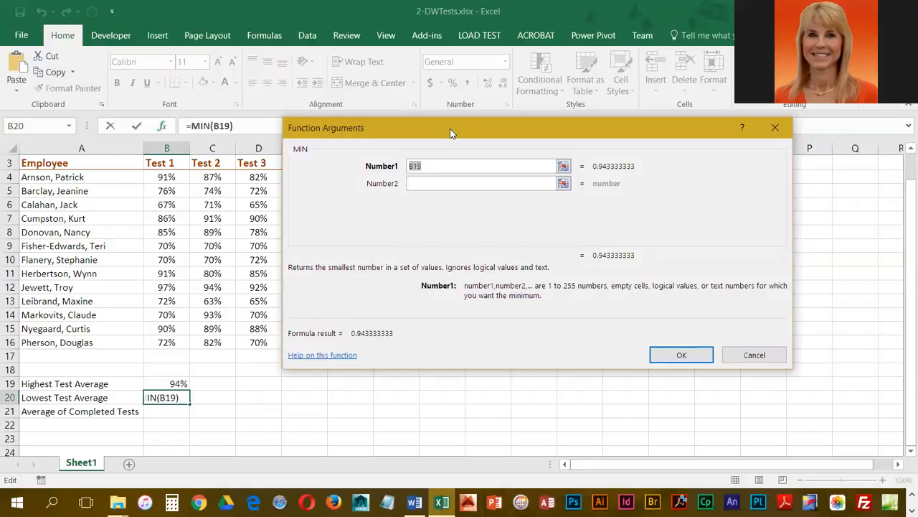
Set the MIN function's range in cell B20 to E4:E16, and review the MAX and MIN formulas in B19 and B20
{"action": "left_click_drag", "start_coordinate": [450, 128], "coordinate": [538, 82]}
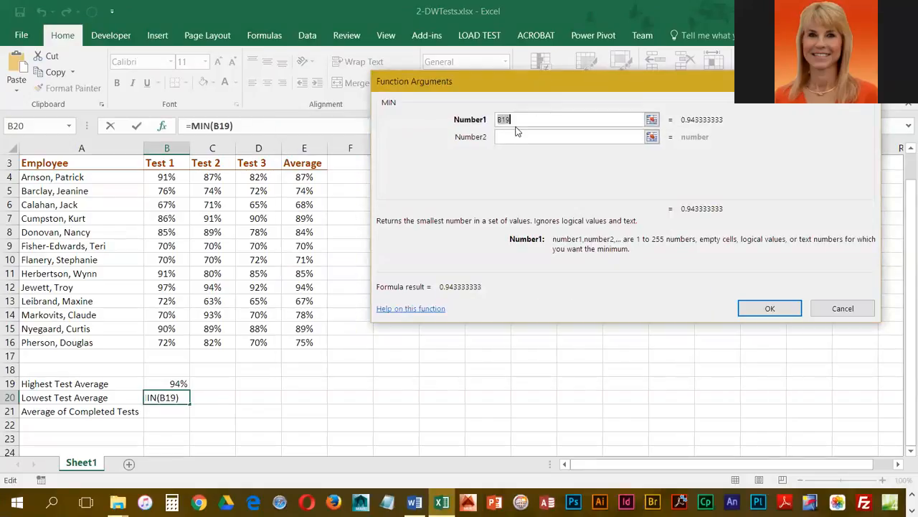
{"action": "left_click", "coordinate": [651, 119]}
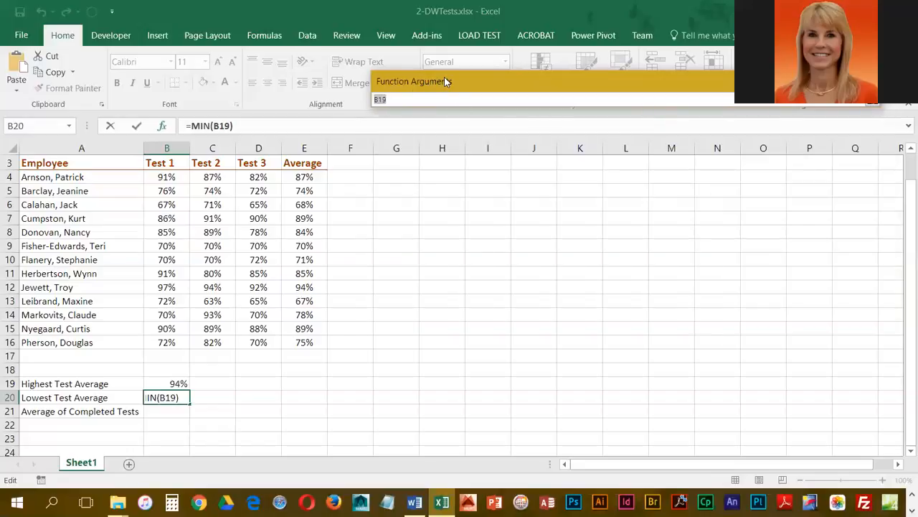
{"action": "left_click_drag", "start_coordinate": [310, 178], "coordinate": [308, 357]}
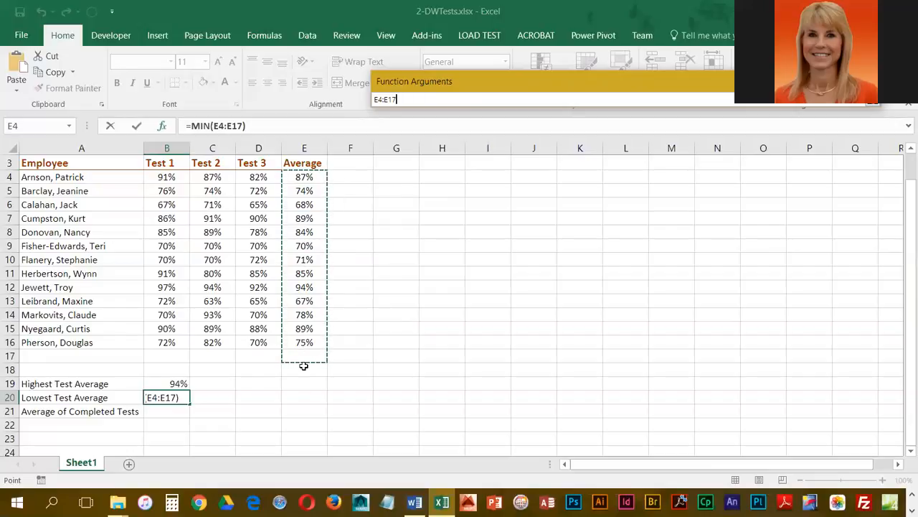
{"action": "left_click_drag", "start_coordinate": [399, 99], "coordinate": [371, 100]}
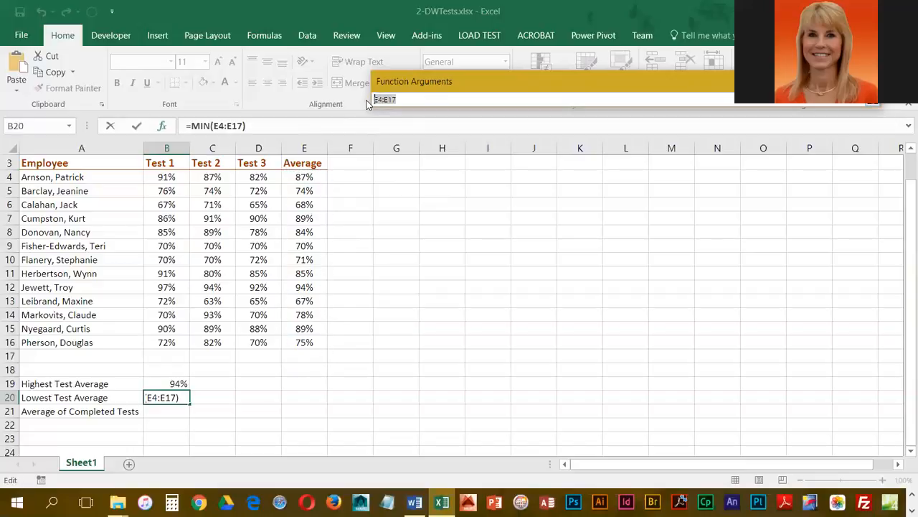
{"action": "left_click_drag", "start_coordinate": [312, 176], "coordinate": [314, 339]}
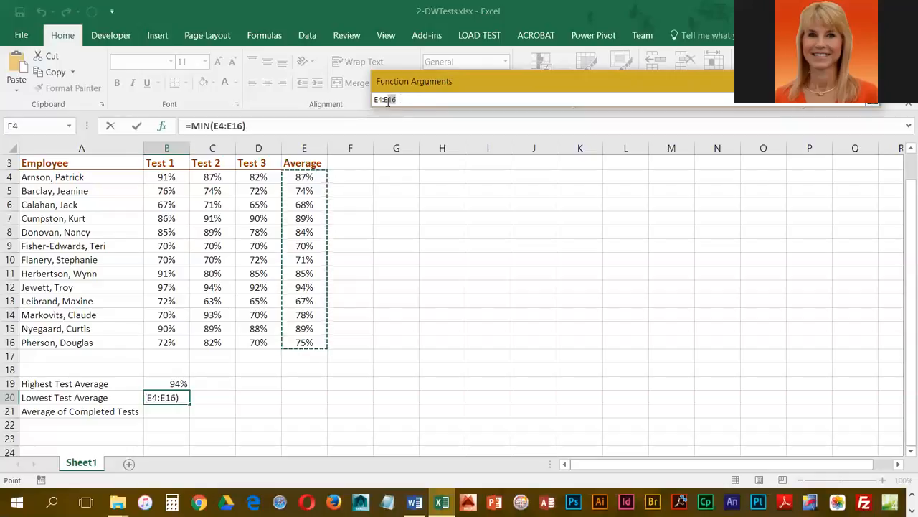
{"action": "left_click_drag", "start_coordinate": [400, 99], "coordinate": [372, 99]}
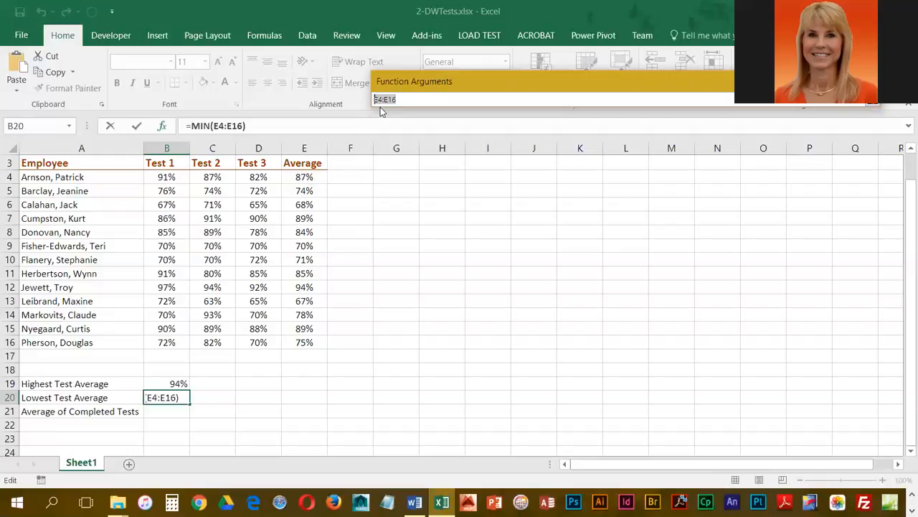
{"action": "left_click", "coordinate": [872, 99]}
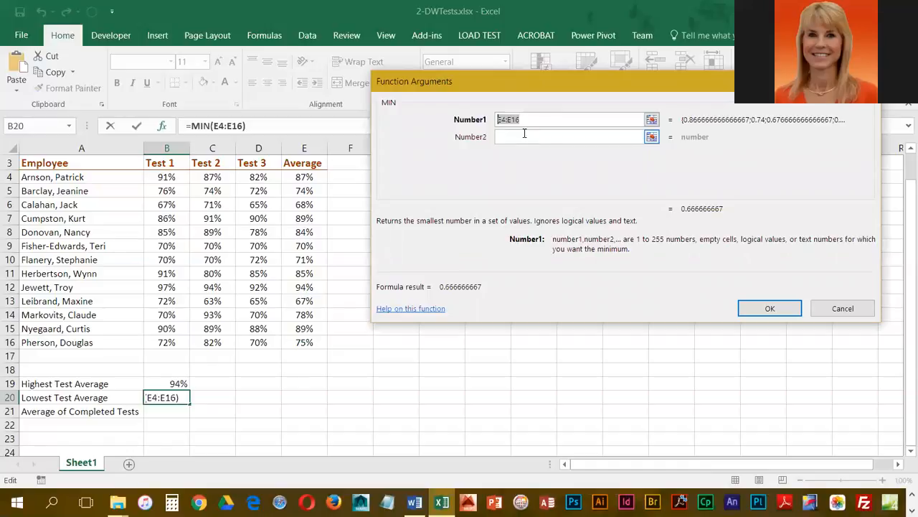
{"action": "left_click", "coordinate": [785, 310]}
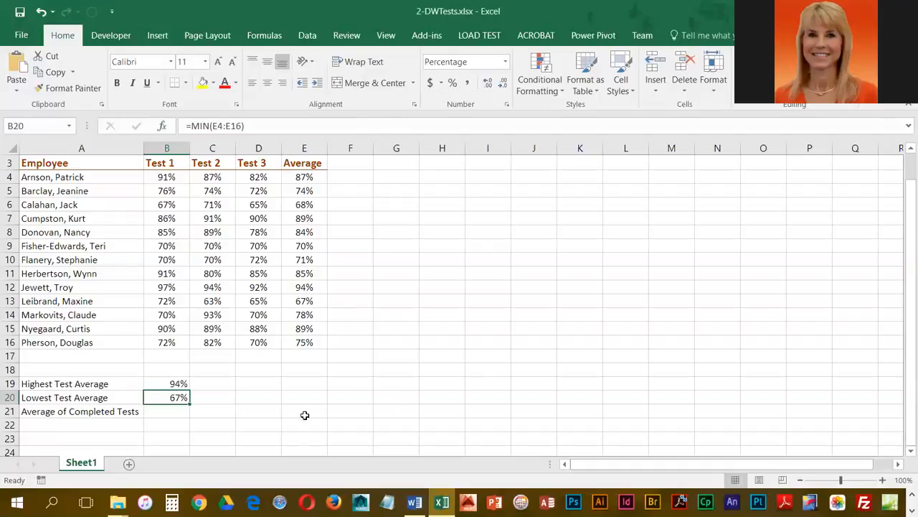
{"action": "left_click", "coordinate": [160, 384]}
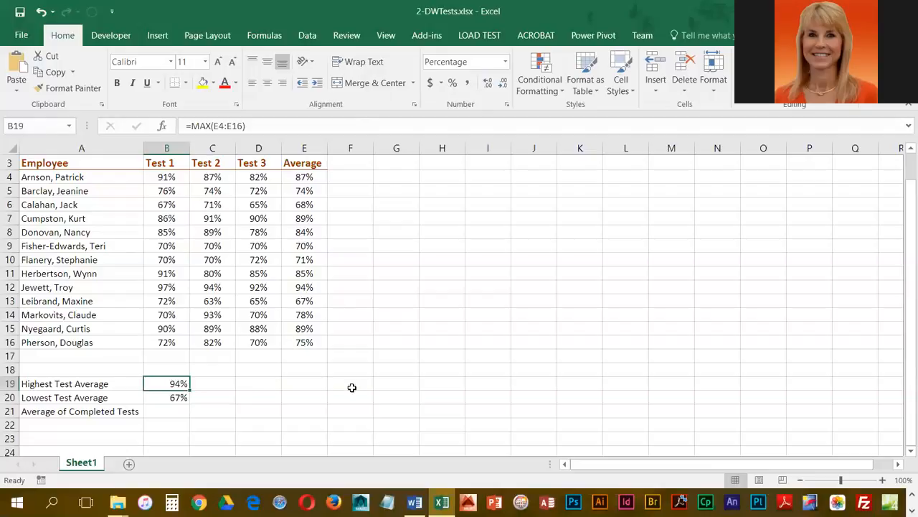
{"action": "left_click", "coordinate": [161, 400]}
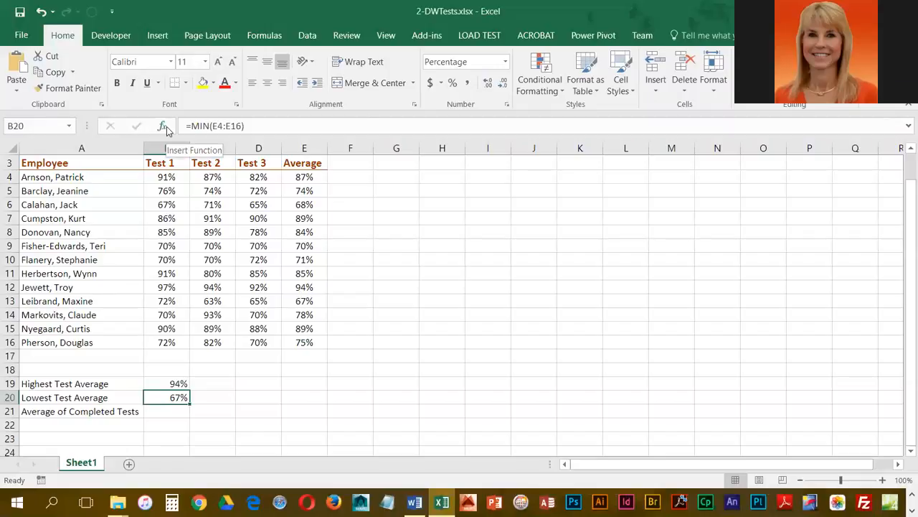
Insert the AVERAGE function from the Statistical category into cell B21
{"action": "left_click", "coordinate": [172, 412]}
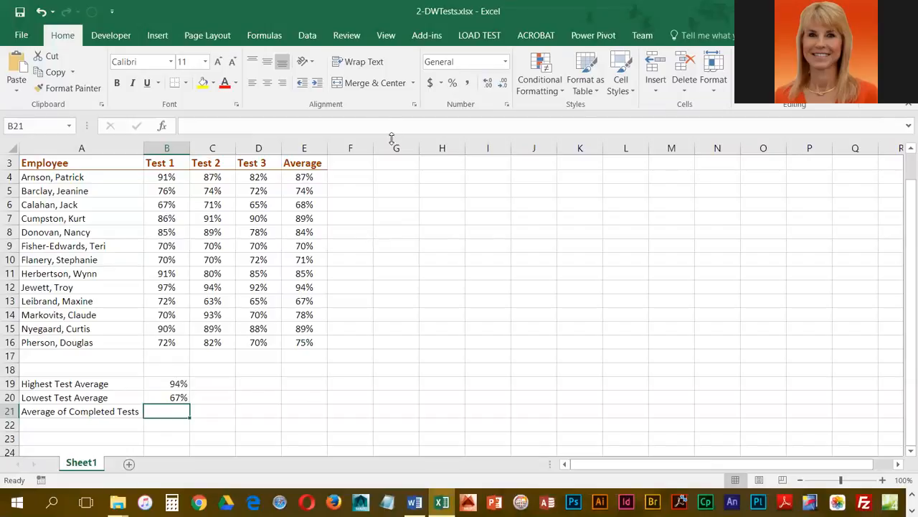
{"action": "left_click", "coordinate": [264, 35]}
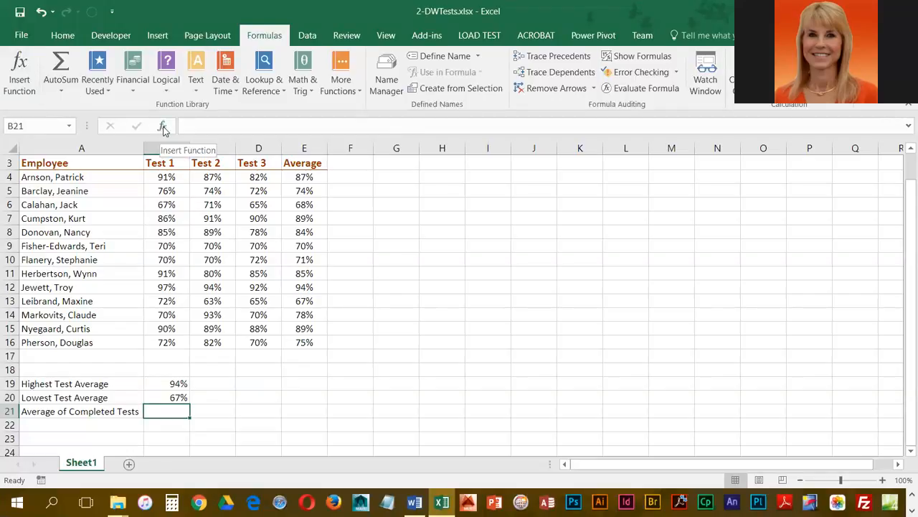
{"action": "left_click", "coordinate": [19, 72]}
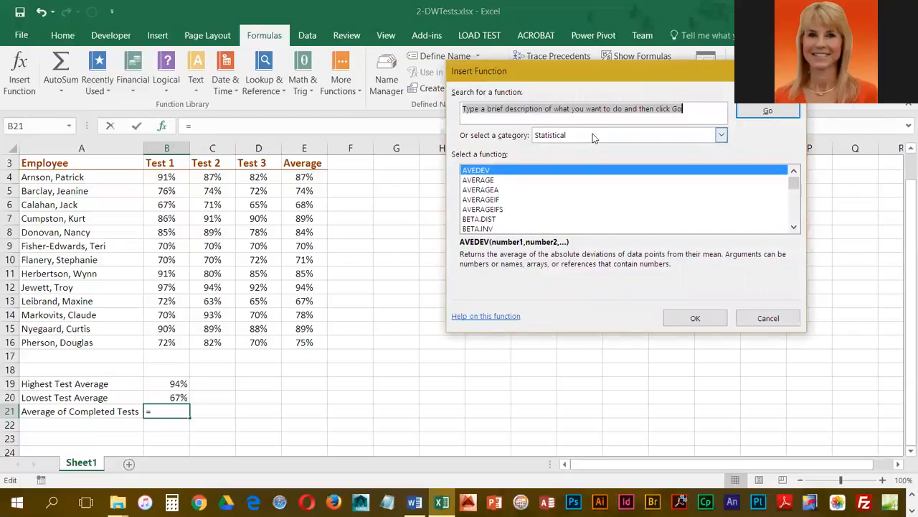
{"action": "left_click", "coordinate": [488, 180]}
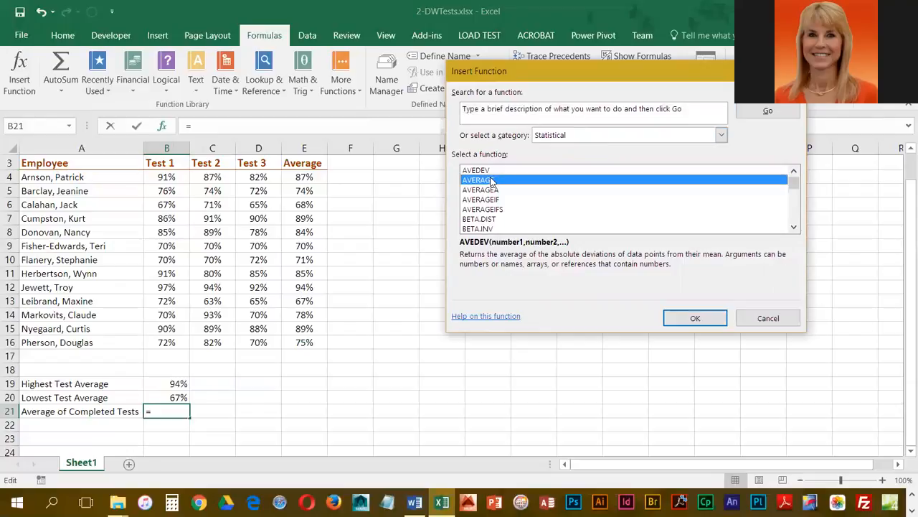
{"action": "left_click", "coordinate": [696, 318]}
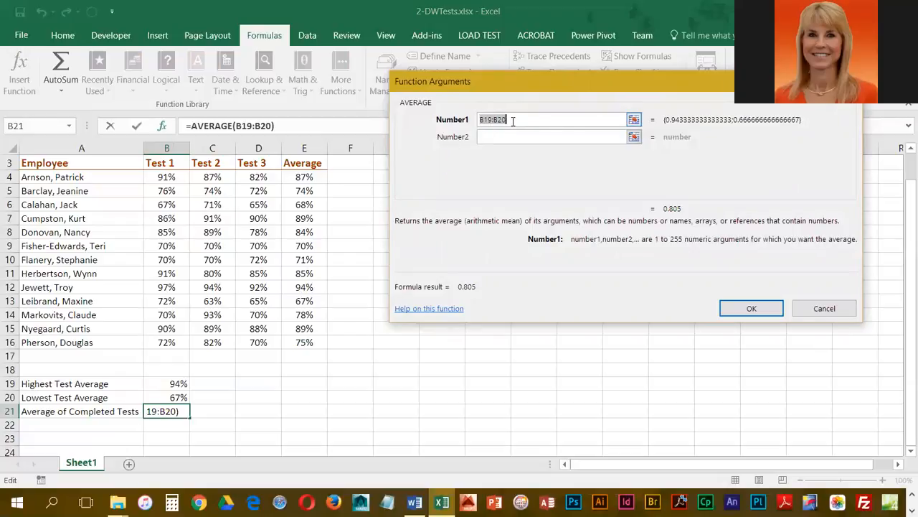
Set the AVERAGE function's range in cell B21 to the Average column values E4:E16
{"action": "left_click", "coordinate": [634, 121]}
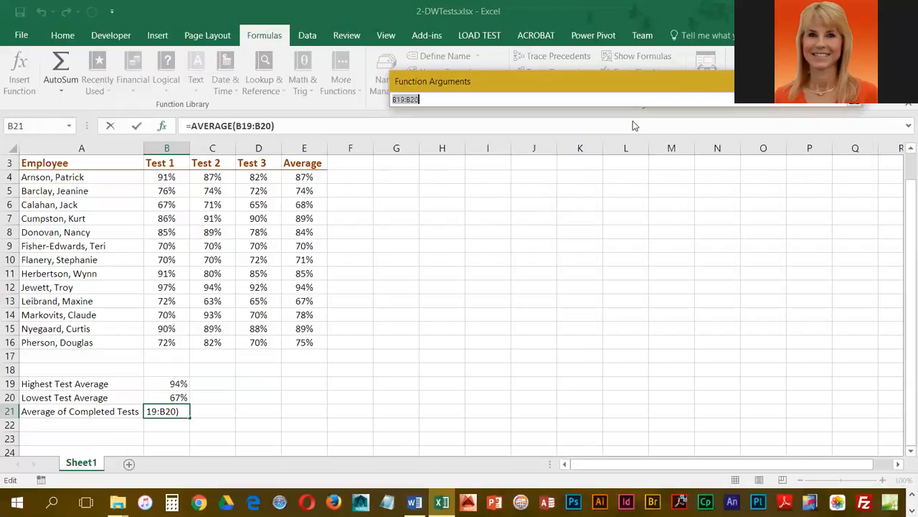
{"action": "left_click_drag", "start_coordinate": [316, 177], "coordinate": [327, 343]}
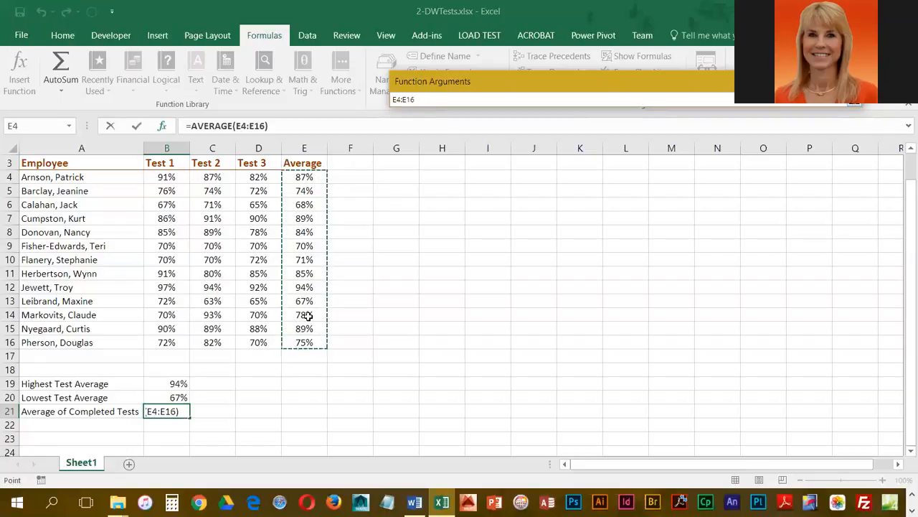
{"action": "left_click_drag", "start_coordinate": [428, 100], "coordinate": [383, 102]}
{"action": "left_click_drag", "start_coordinate": [324, 173], "coordinate": [322, 349]}
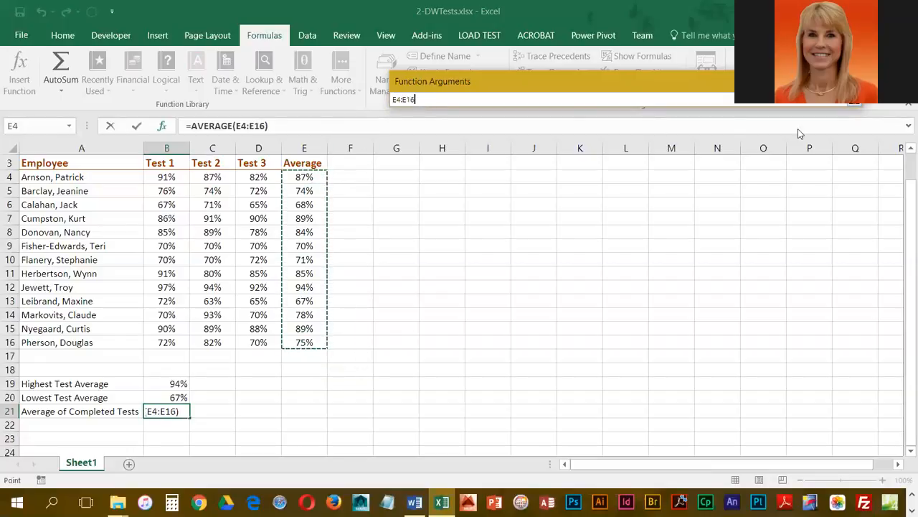
{"action": "left_click", "coordinate": [853, 100]}
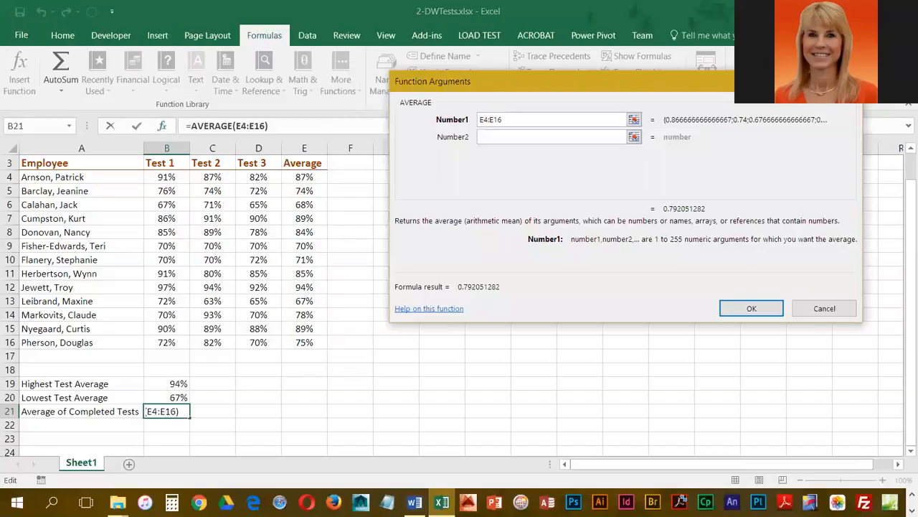
{"action": "left_click", "coordinate": [764, 310]}
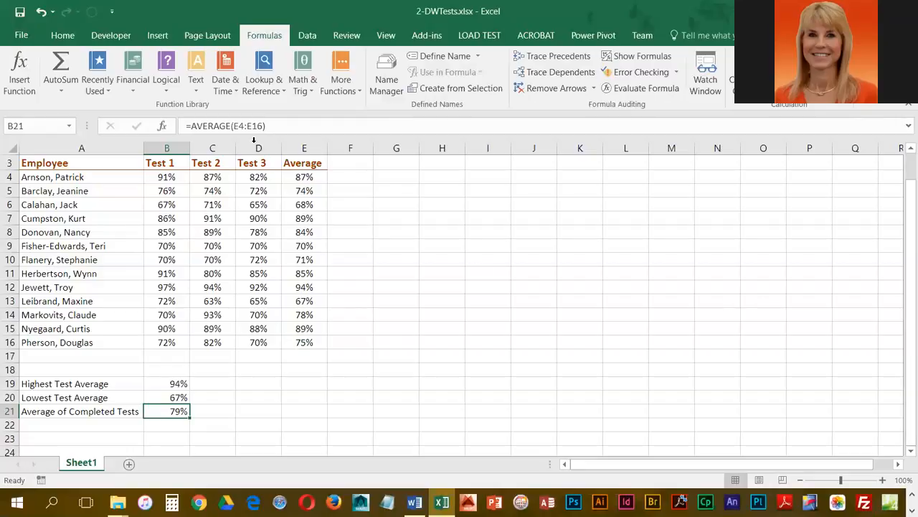
Save the 2-DWTests workbook
{"action": "left_click", "coordinate": [20, 12]}
{"action": "left_click", "coordinate": [17, 17]}
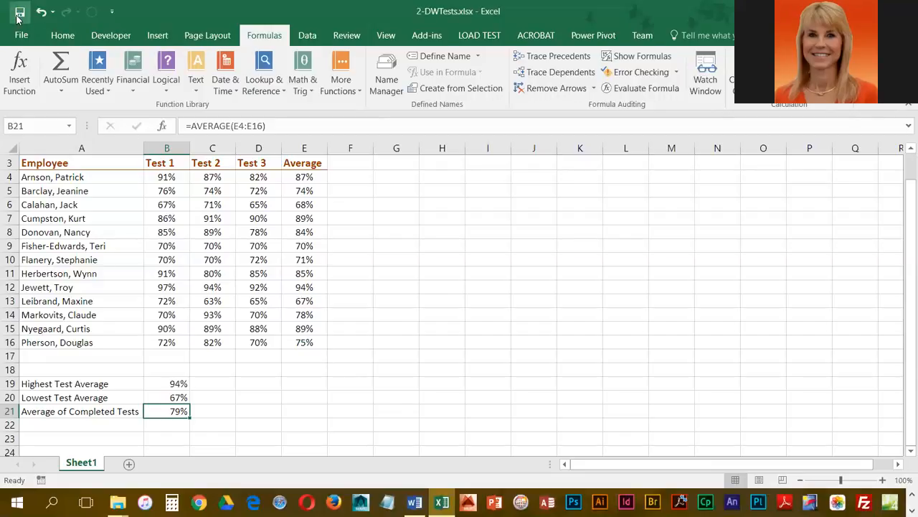